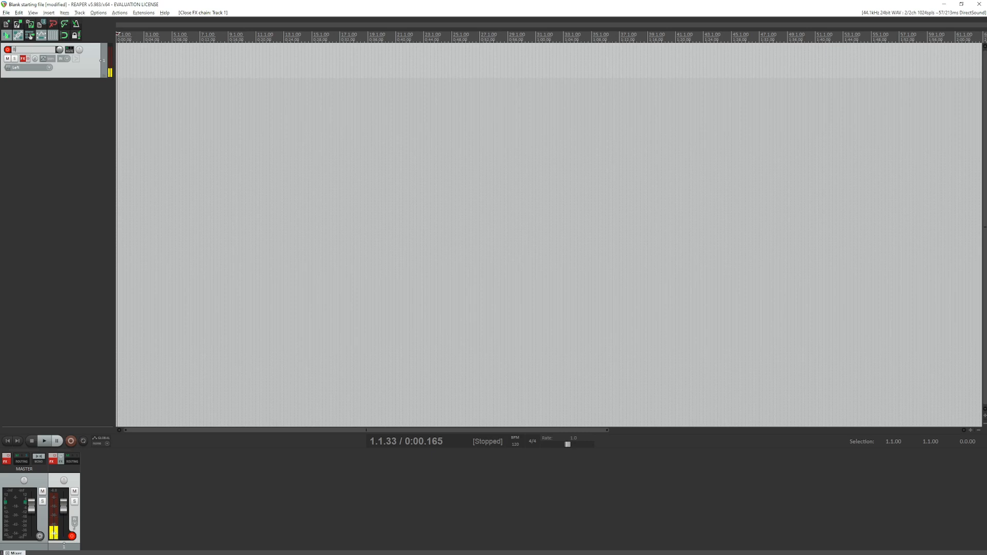
Name the track Basic, disarm it, and arm it for recording again.
key("Return")
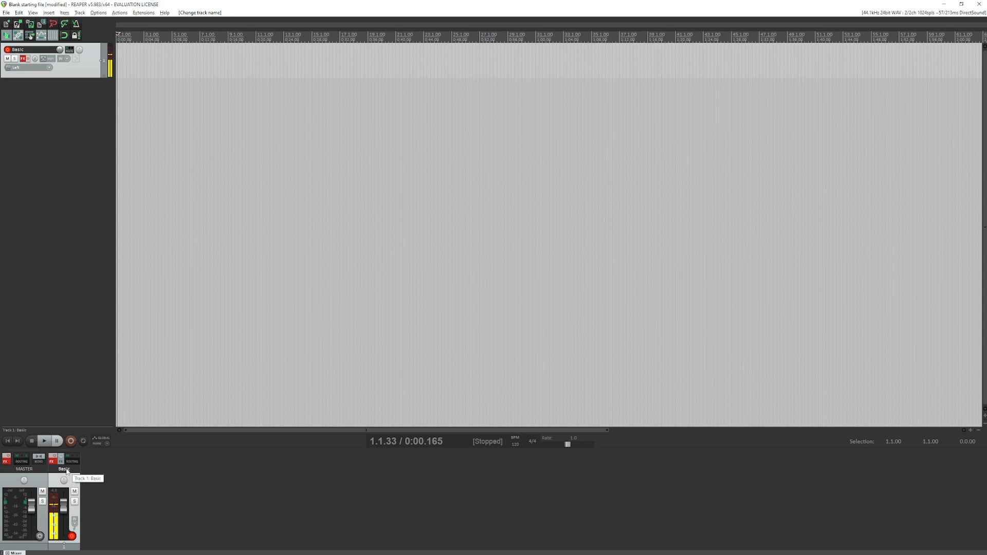
left_click(72, 536)
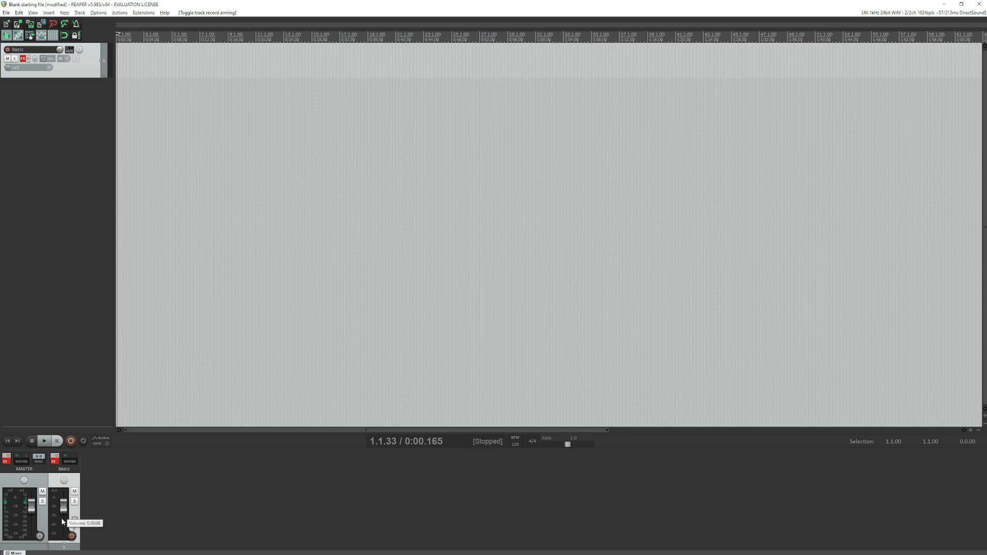
left_click(55, 459)
left_click(72, 536)
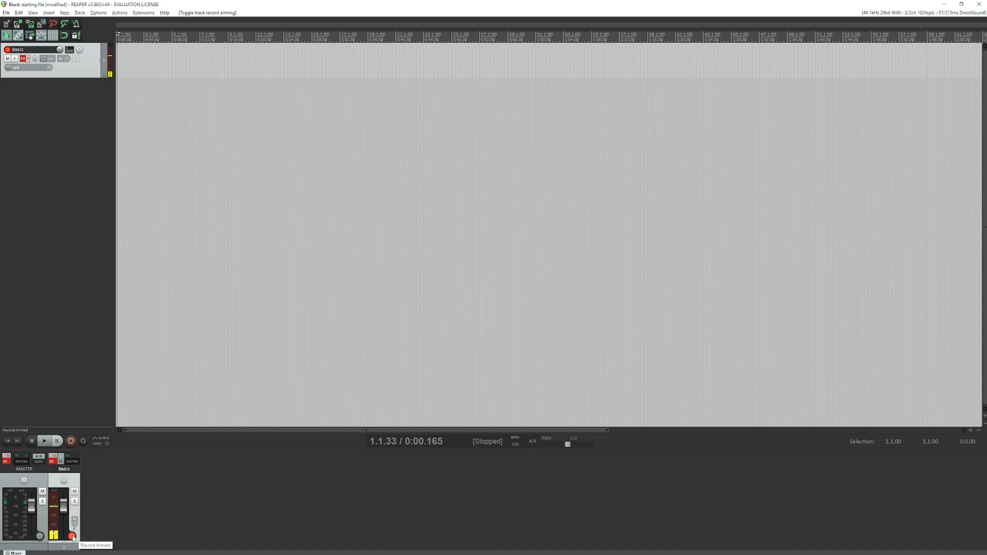
Add the ReaFir (FFT EQ+Dynamics Processor) plugin to the Basic track's input effects chain.
left_click(63, 464)
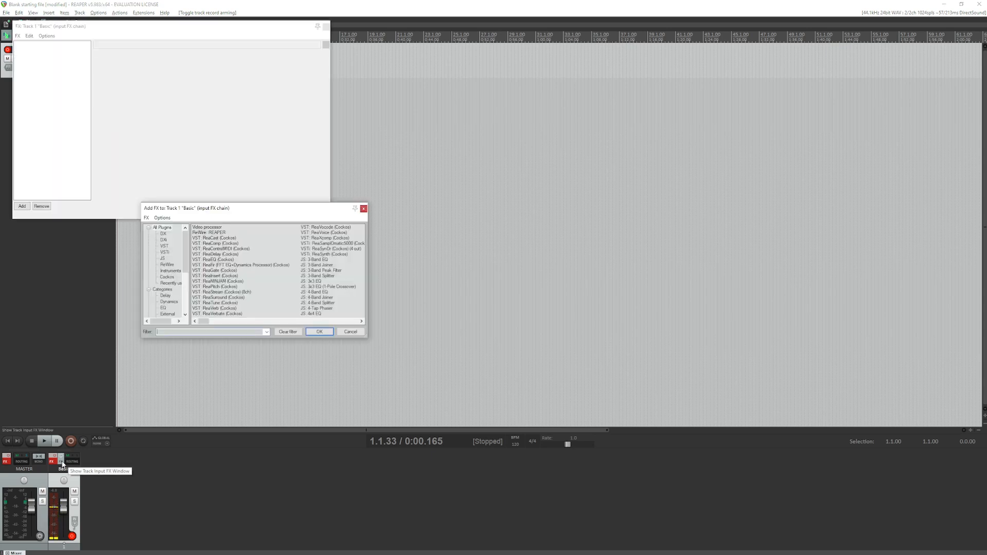
left_click(212, 265)
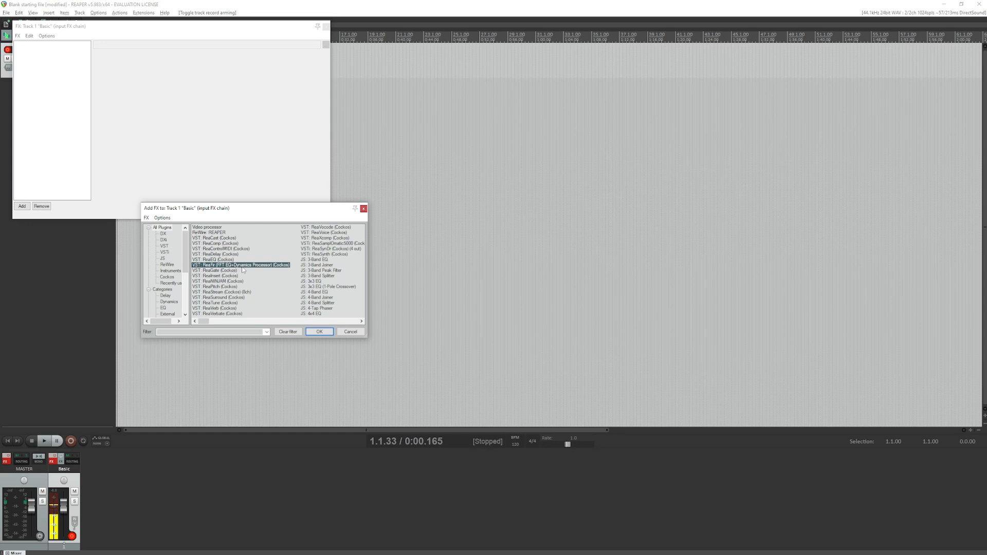
left_click(319, 332)
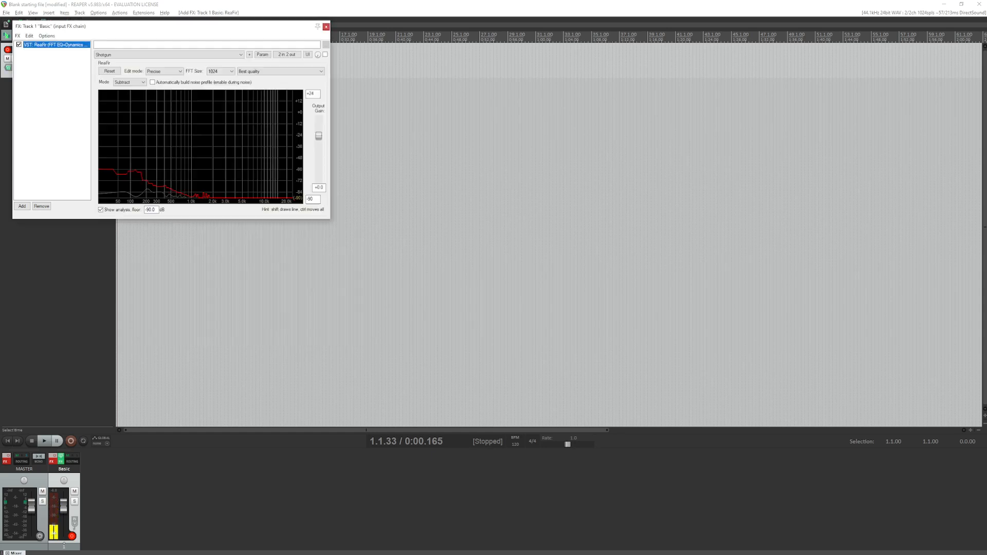
Return ReaFir to No preset and set its mode to Subtract.
left_click(145, 55)
left_click(123, 61)
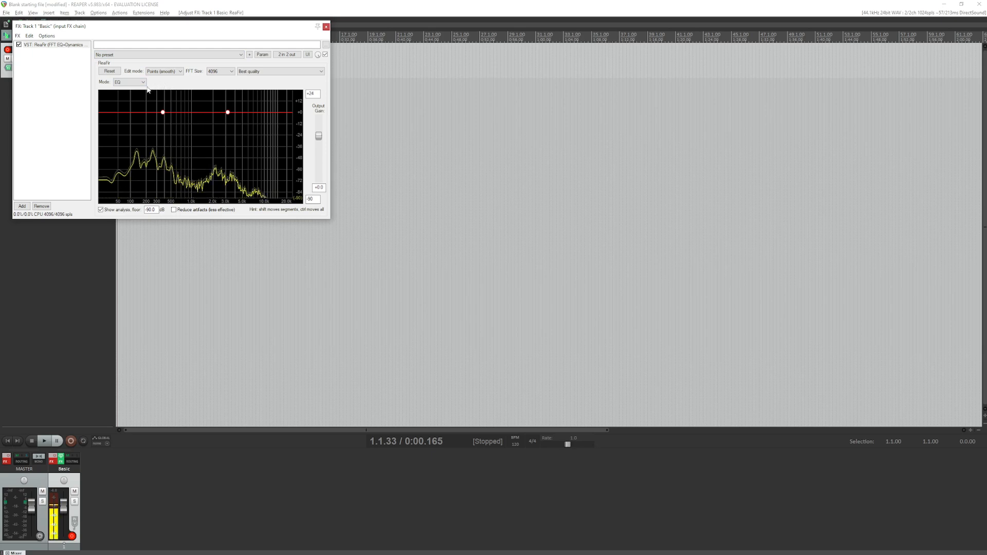
left_click(128, 83)
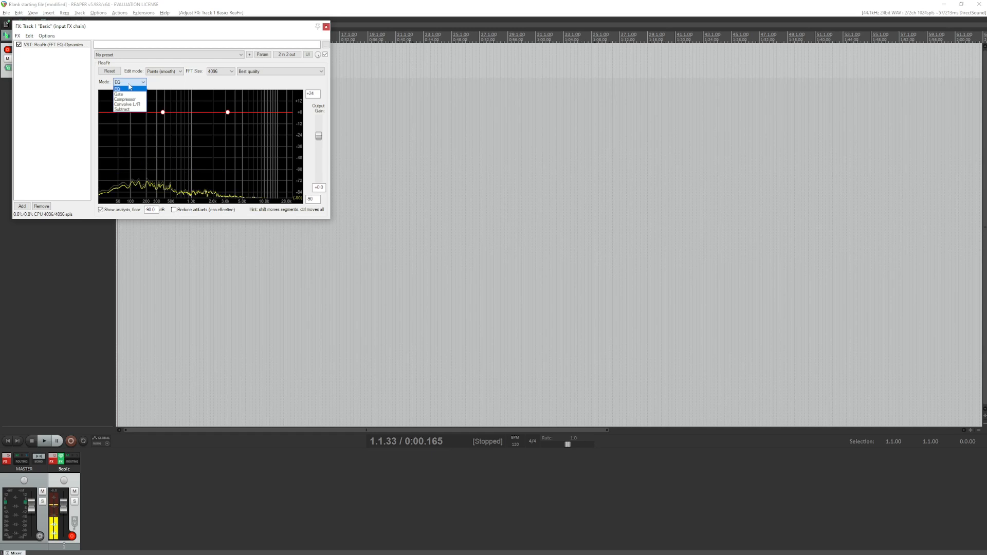
left_click(128, 110)
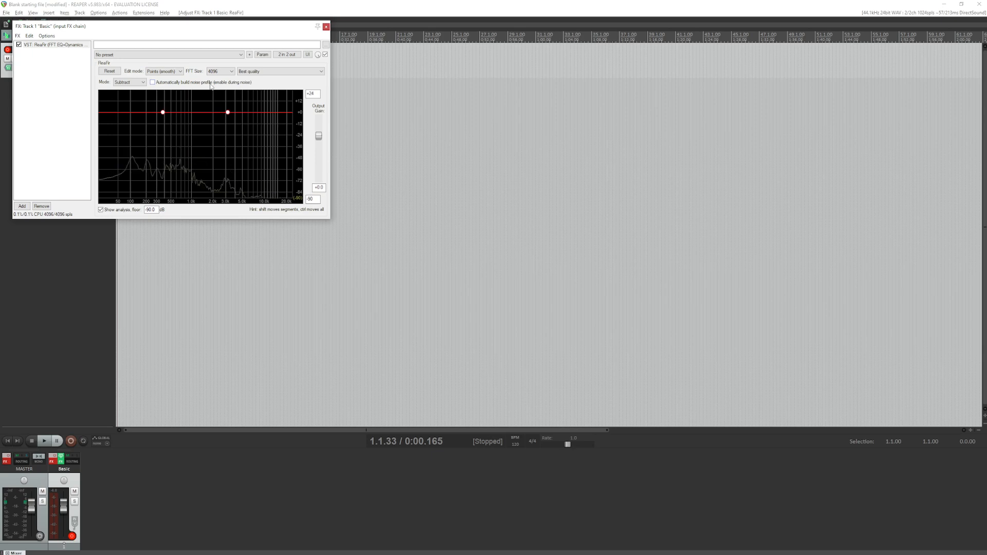
Automatically build a noise profile in ReaFir, resetting it once to capture only room noise, and switch off the automatic building.
left_click(154, 83)
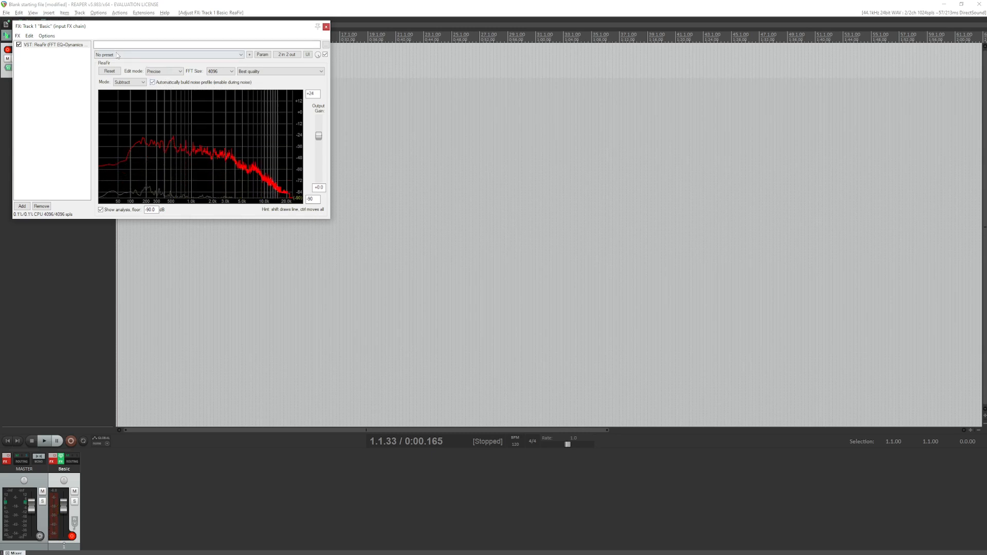
left_click(109, 72)
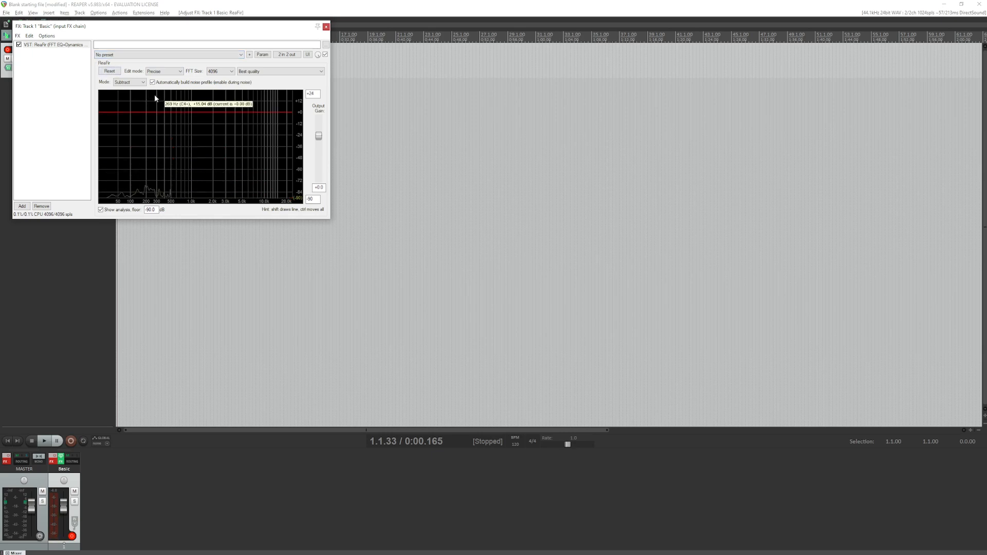
left_click(165, 83)
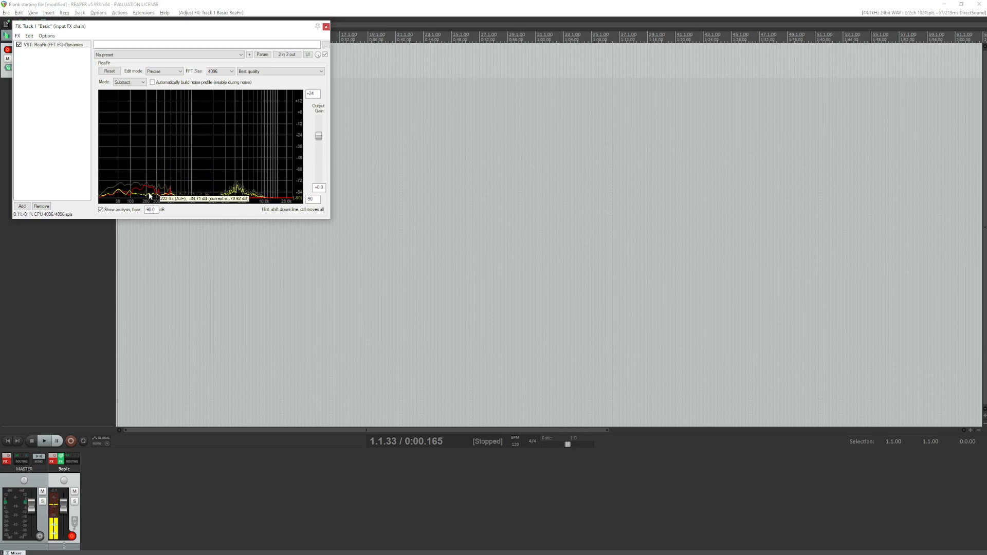
left_click_drag(151, 175, 153, 150)
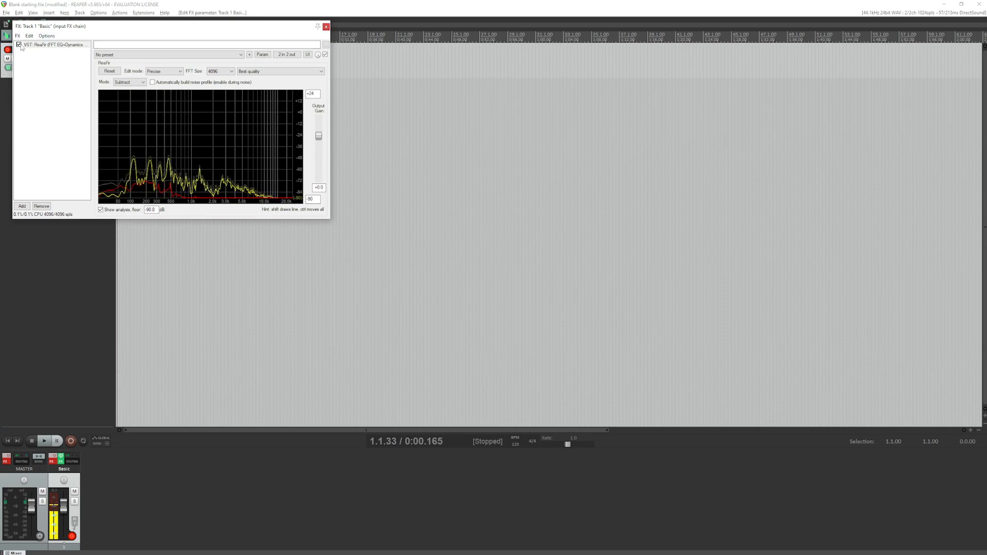
Close the input effects window and record a short test take from about 2.3 seconds with ReaFir bypassed.
left_click(326, 27)
left_click(132, 103)
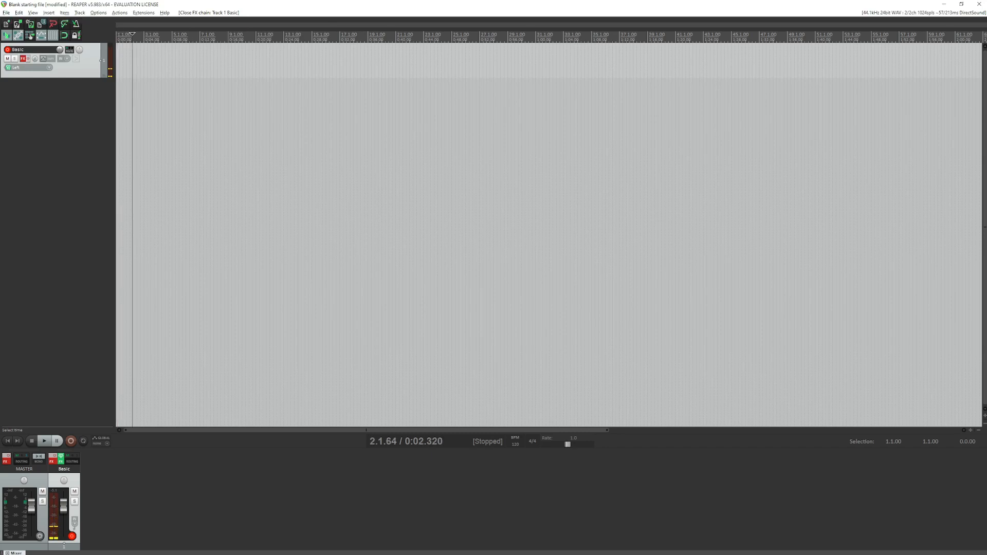
key("ctrl+r")
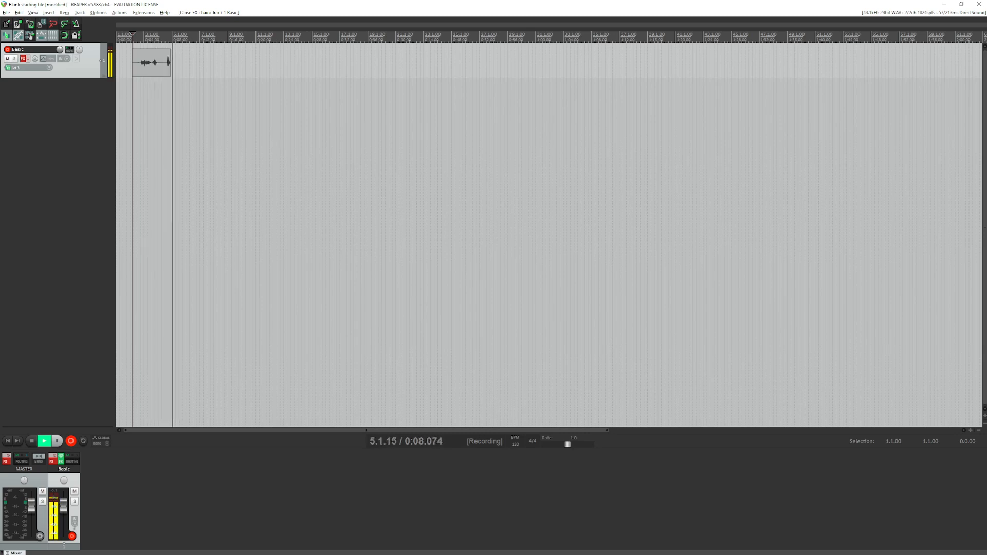
key("space")
Play back the take recorded without noise reduction and stop playback.
key("space")
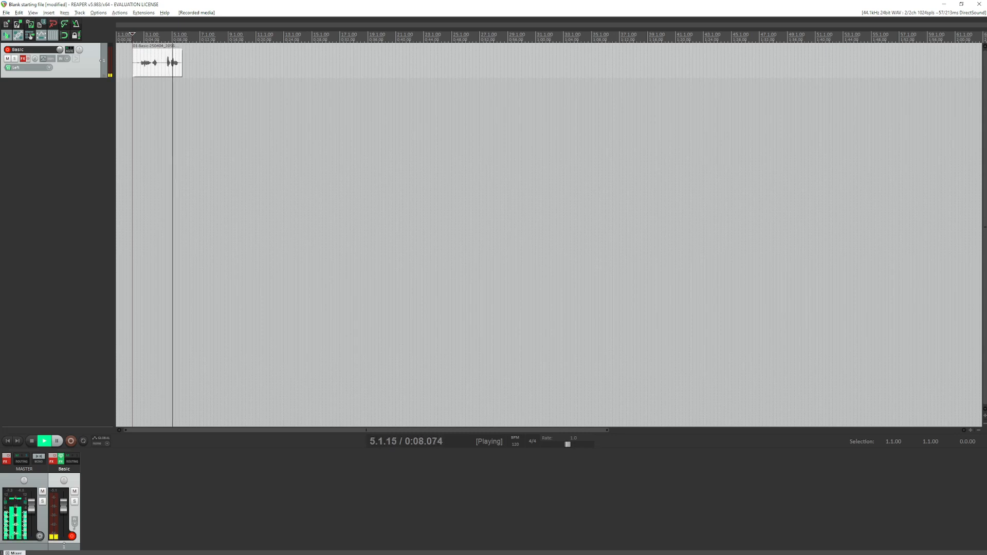
key("space")
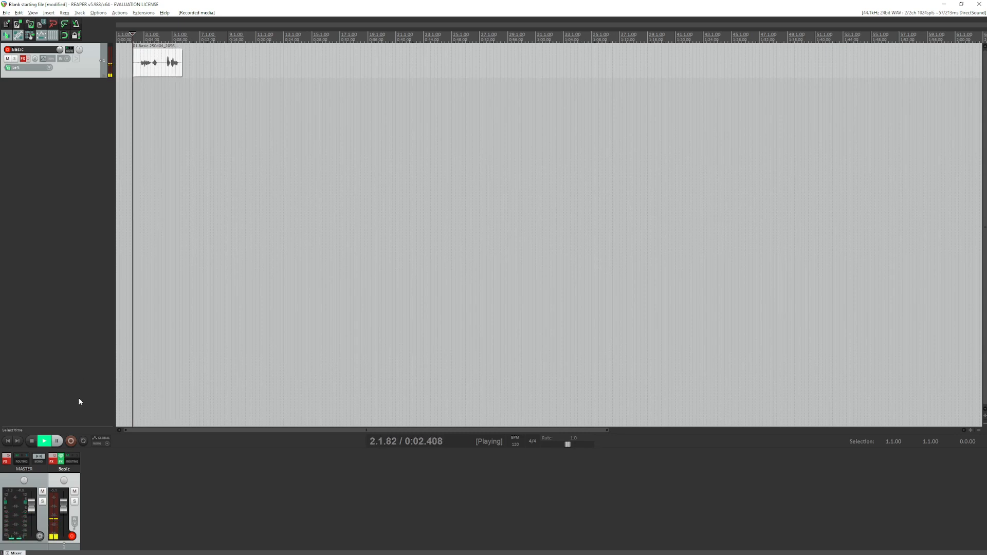
key("space")
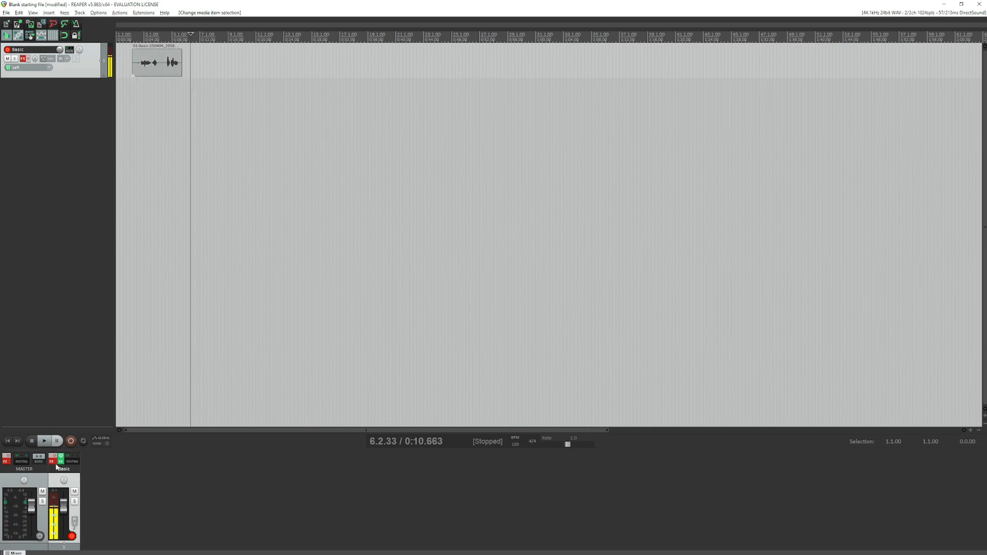
Re-enable ReaFir in the Basic track's input effects chain and close the effects window.
left_click(60, 461)
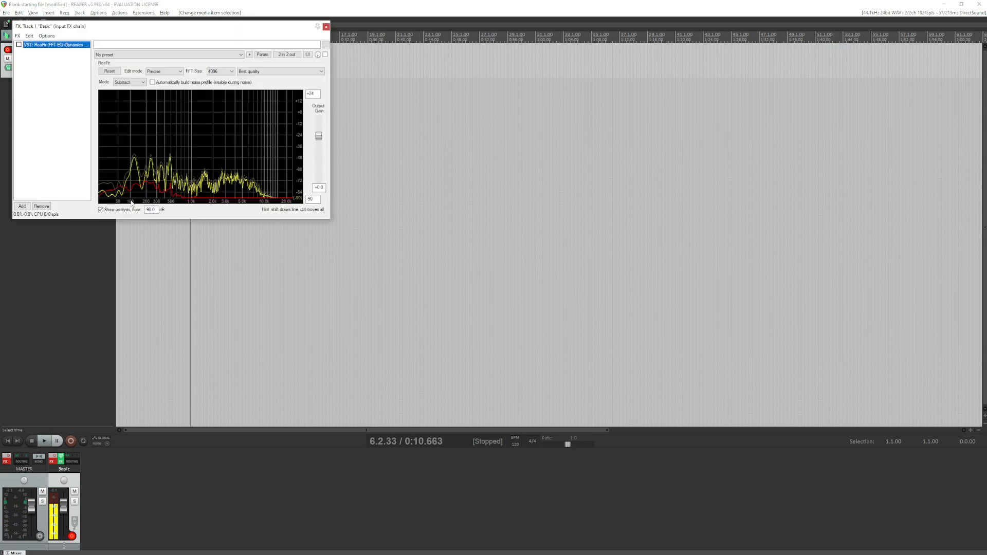
left_click(19, 45)
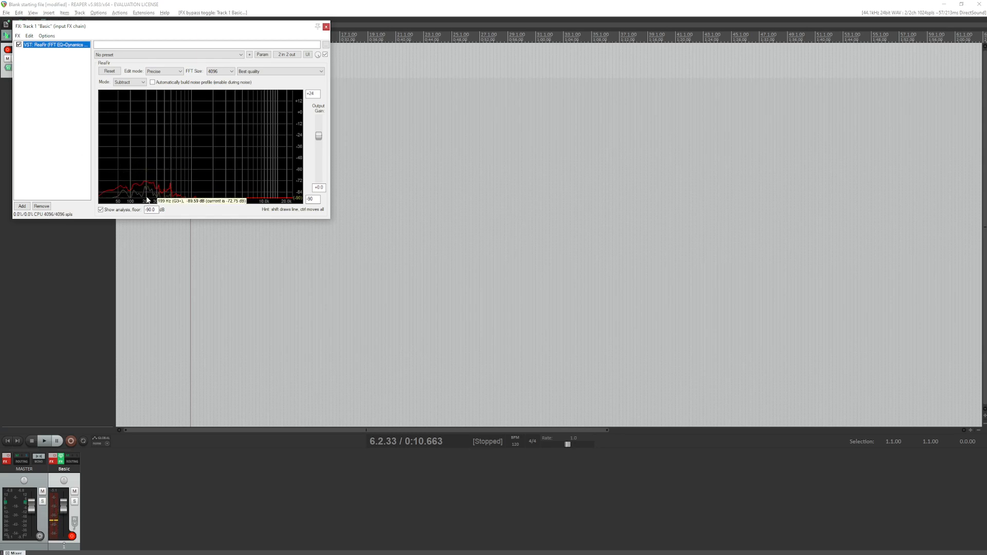
left_click(354, 13)
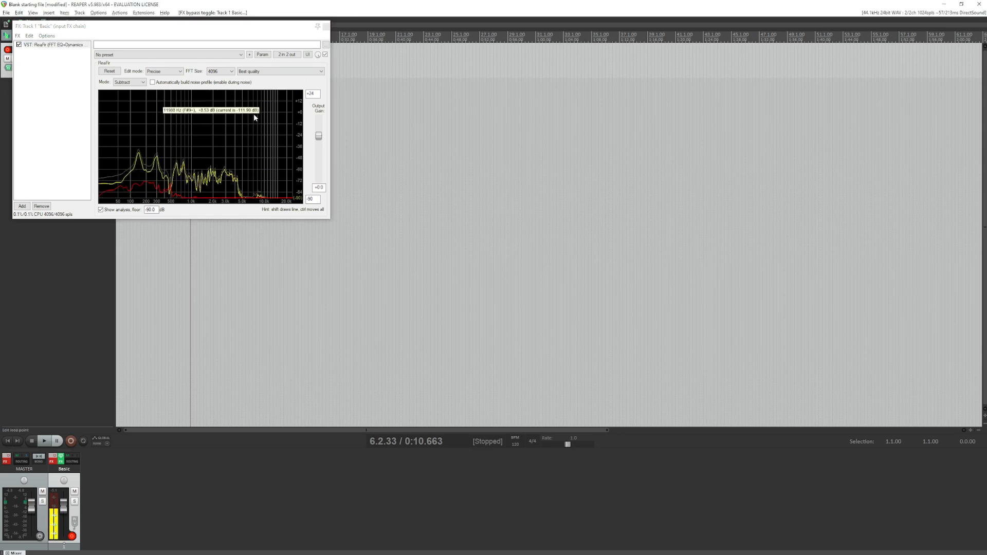
left_click(352, 98)
left_click(326, 27)
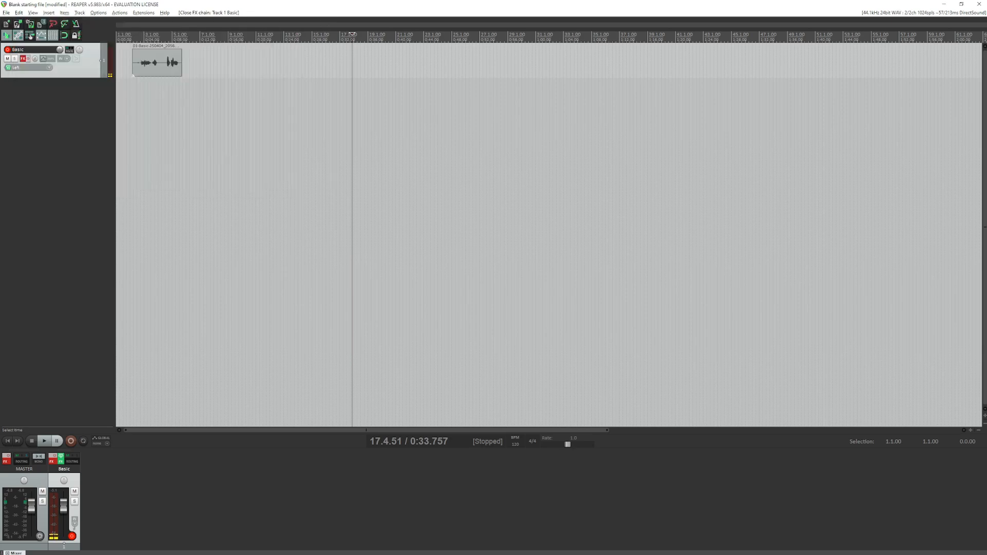
Record a second test take with ReaFir active, starting at 10 seconds just after the first take.
left_click(186, 85)
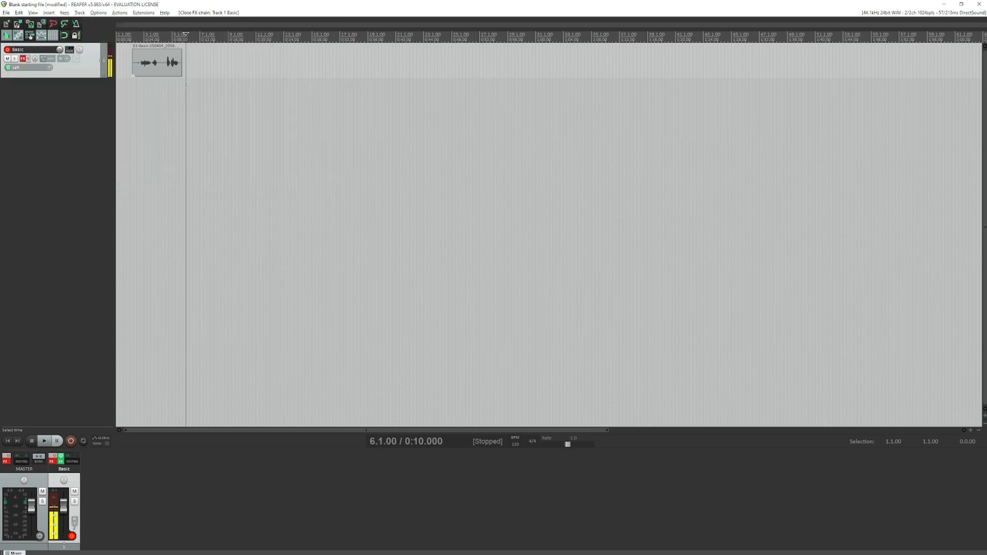
key("ctrl+r")
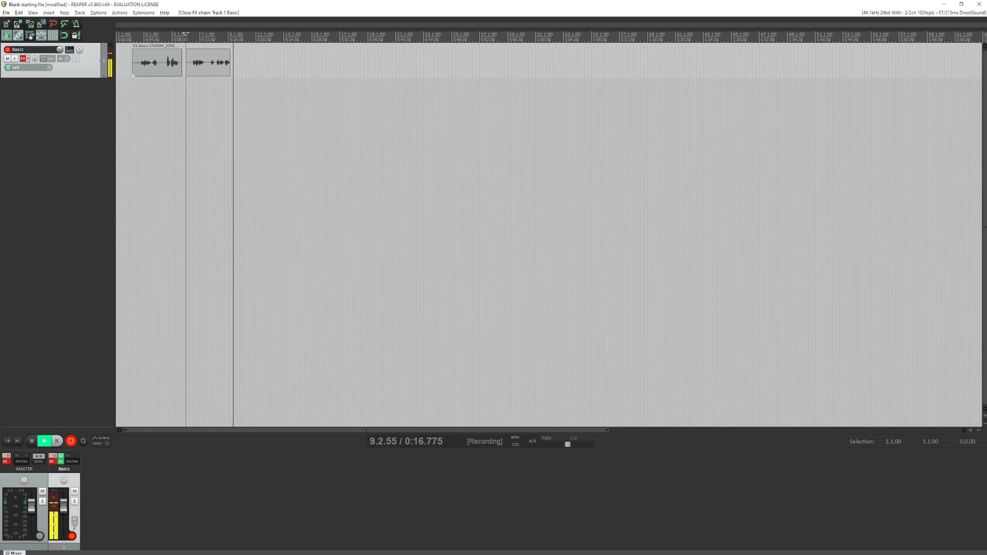
key("space")
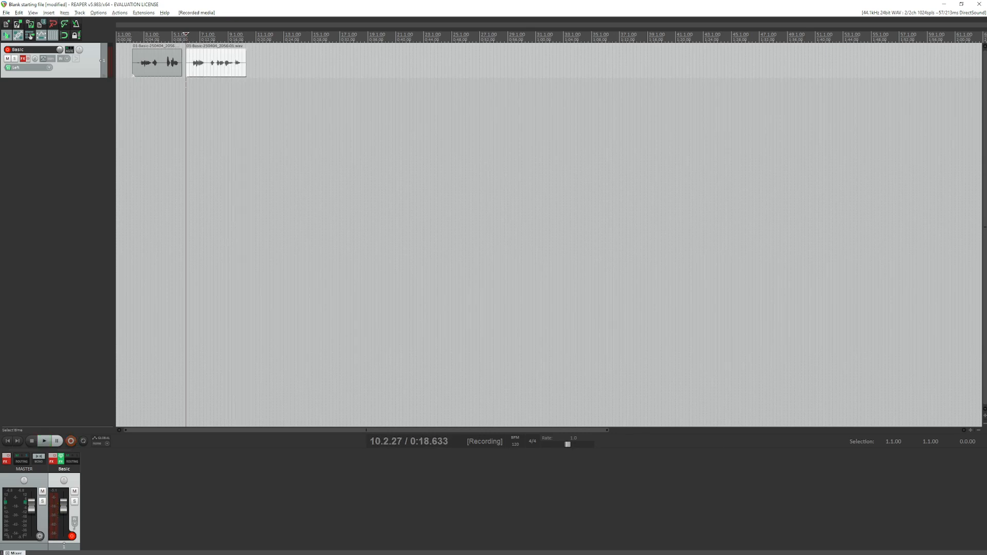
Play back the recordings from about 4.1 seconds to compare the takes with and without noise reduction.
key("space")
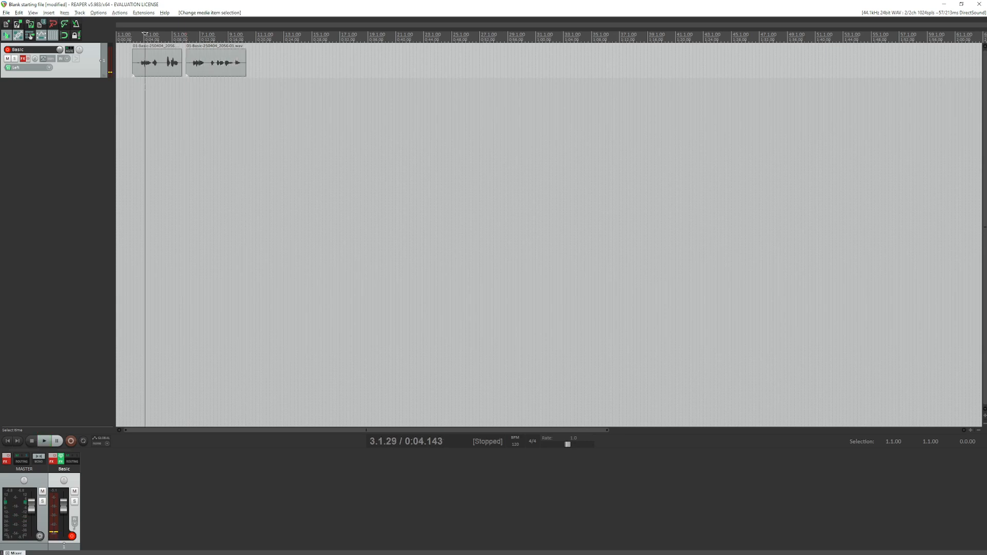
key("space")
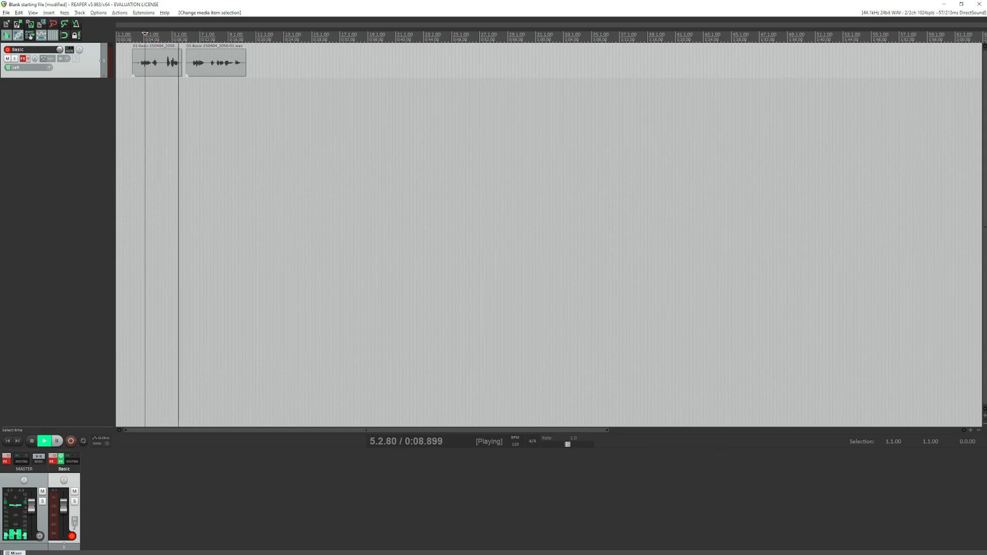
key("space")
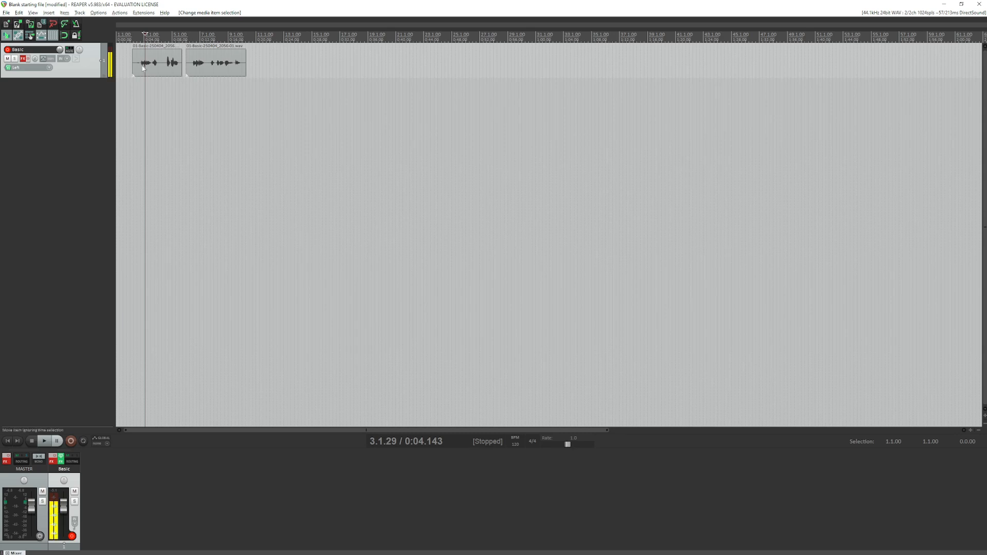
Reopen the Basic track's input effects chain showing ReaFir.
left_click(61, 460)
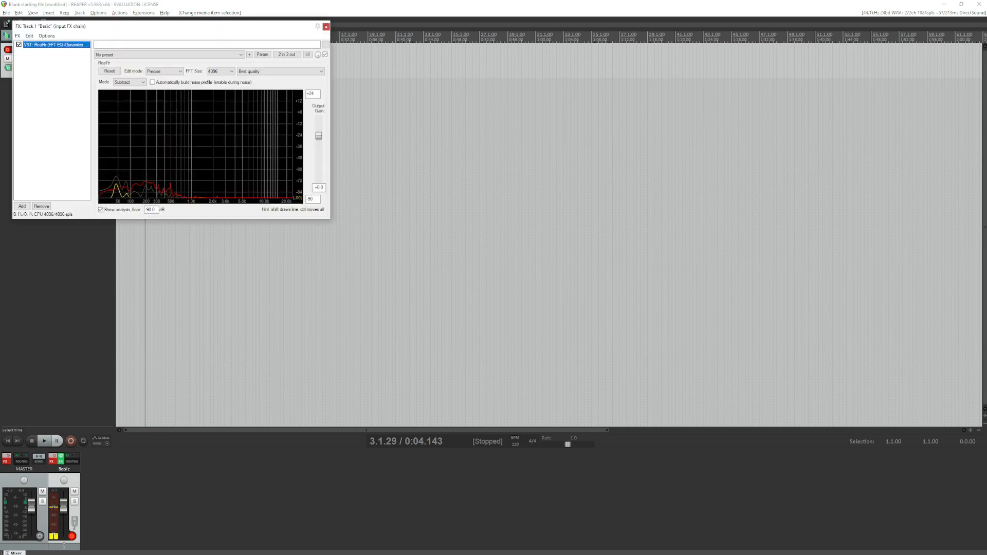